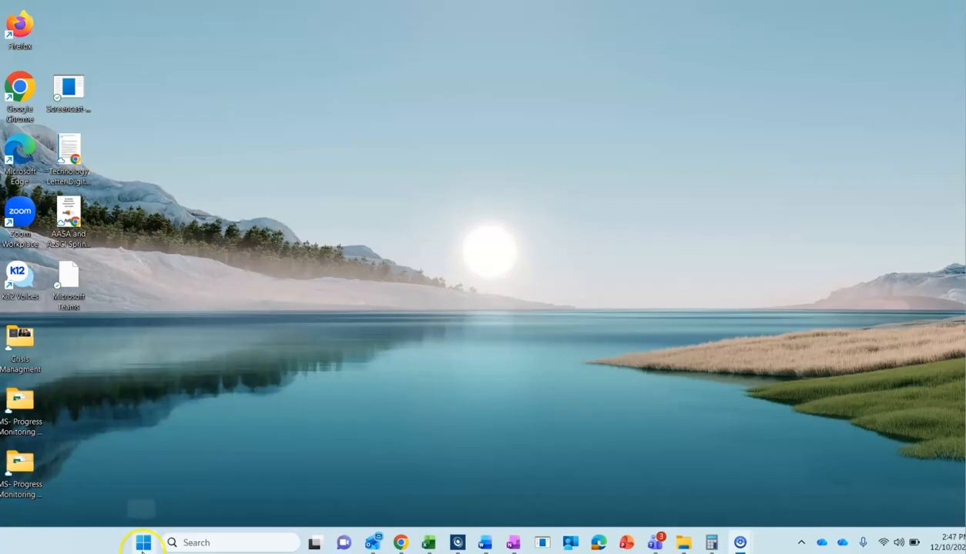
Find and open File Explorer, move its window toward the middle of the screen, and open the Documents folder.
left_click(144, 544)
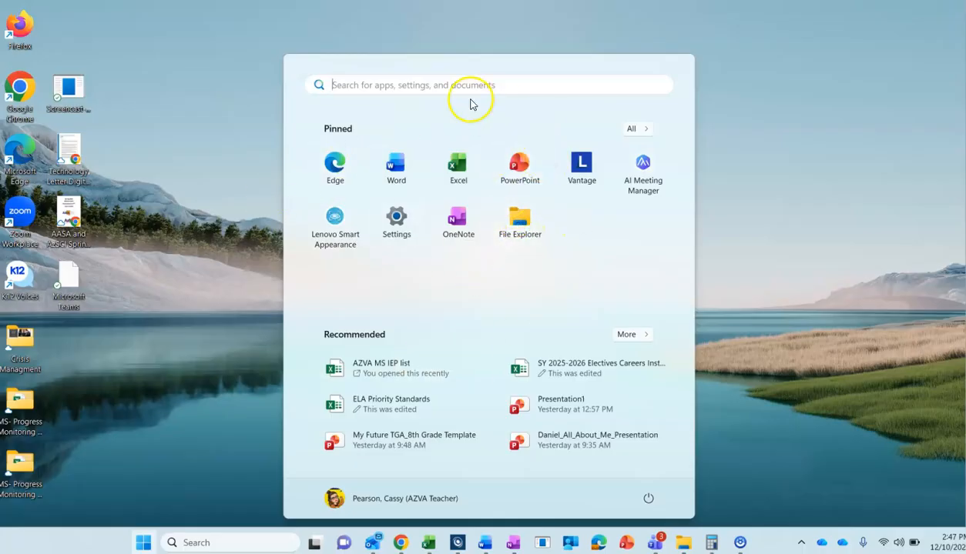
type("fike")
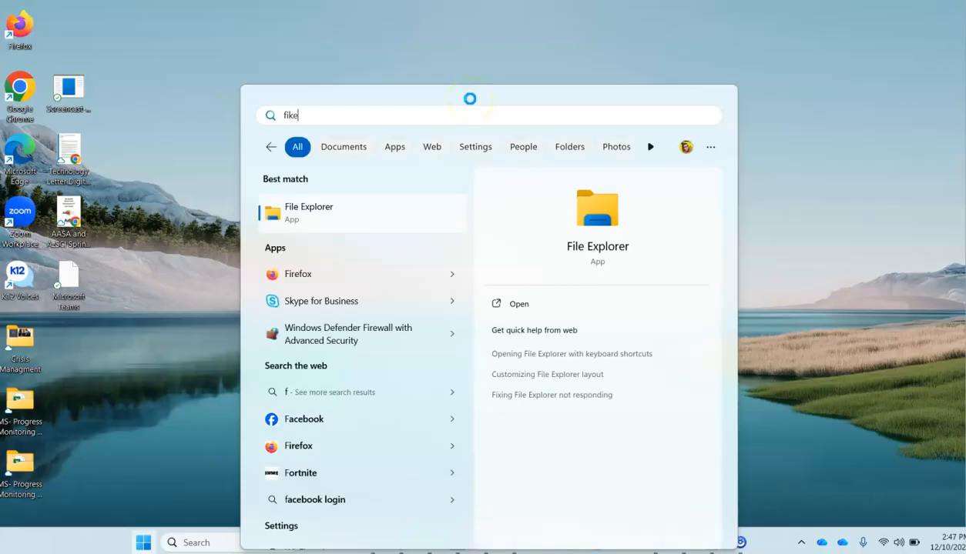
type("ile")
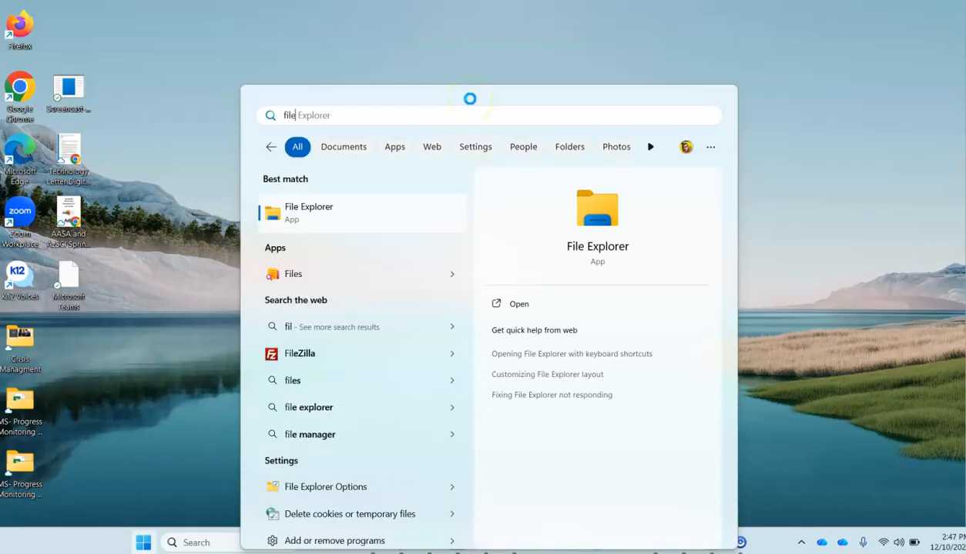
left_click(310, 215)
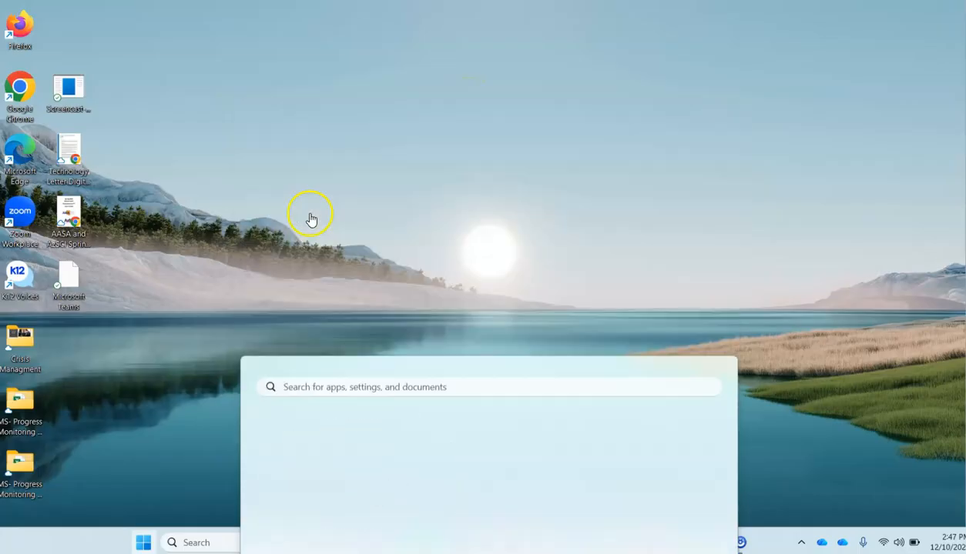
left_click_drag(636, 188, 507, 102)
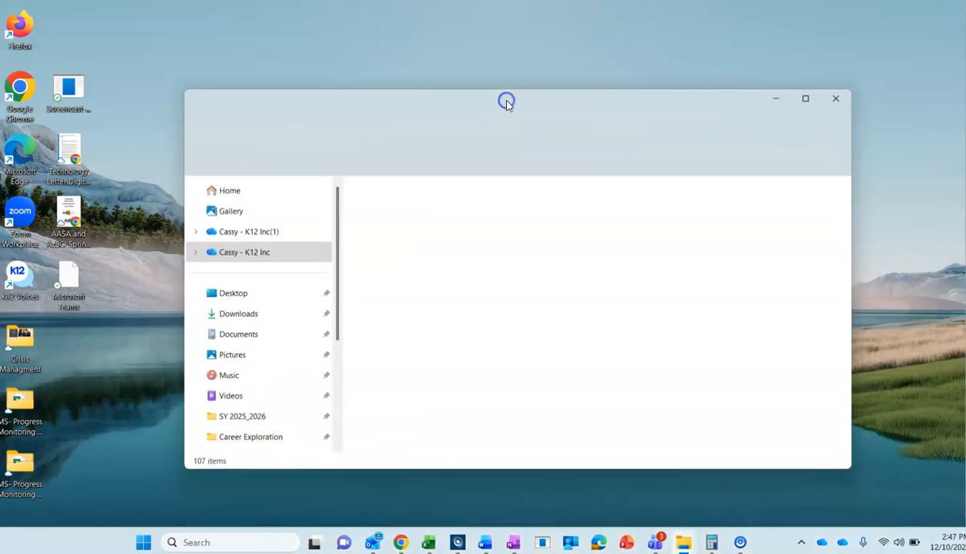
scroll(248, 238, "down", 2)
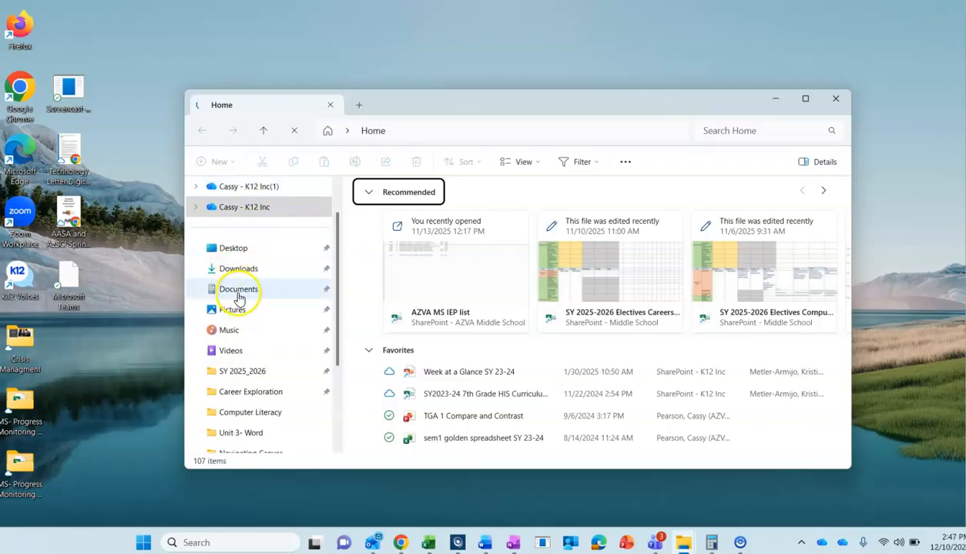
left_click(239, 296)
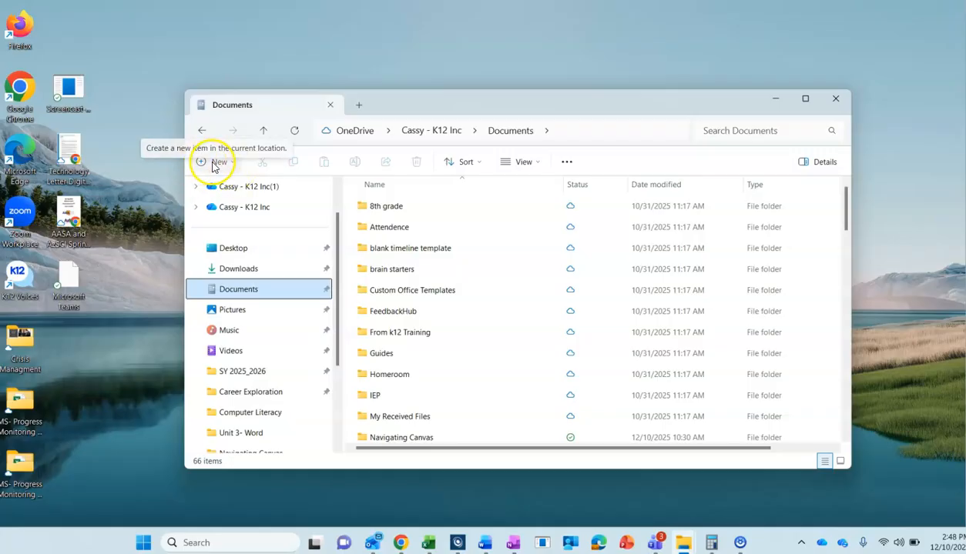
Create a new folder in Documents and try to name it 8th grade, declining the merge with the existing folder.
left_click(216, 164)
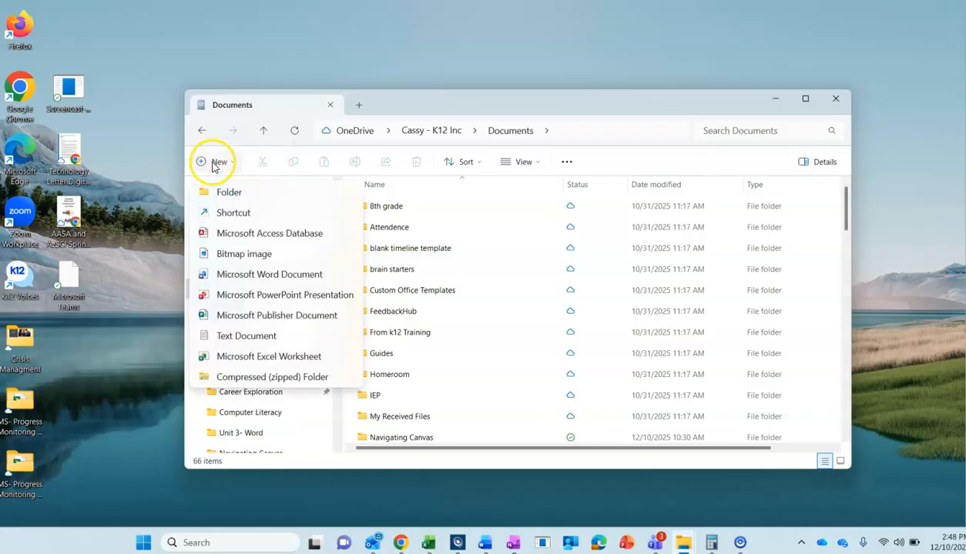
left_click(244, 191)
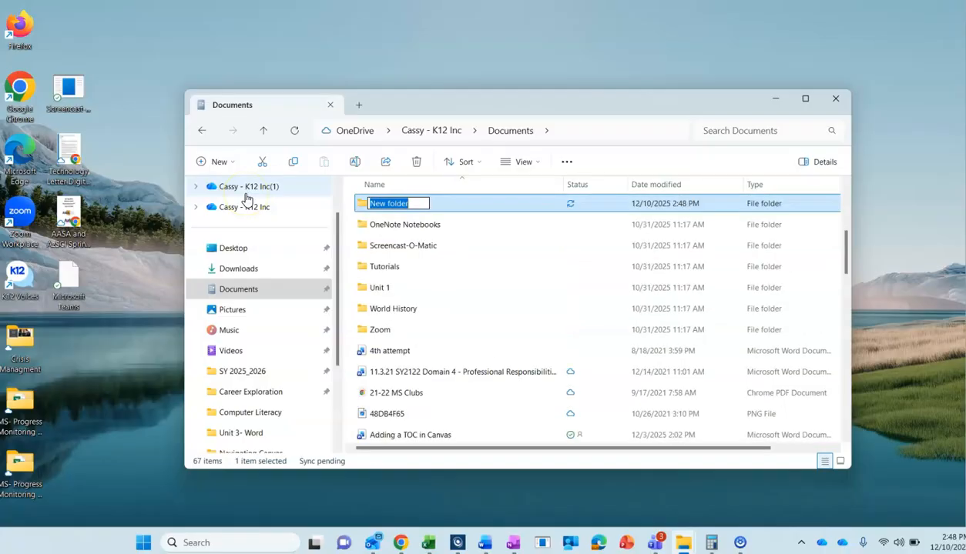
type("SY")
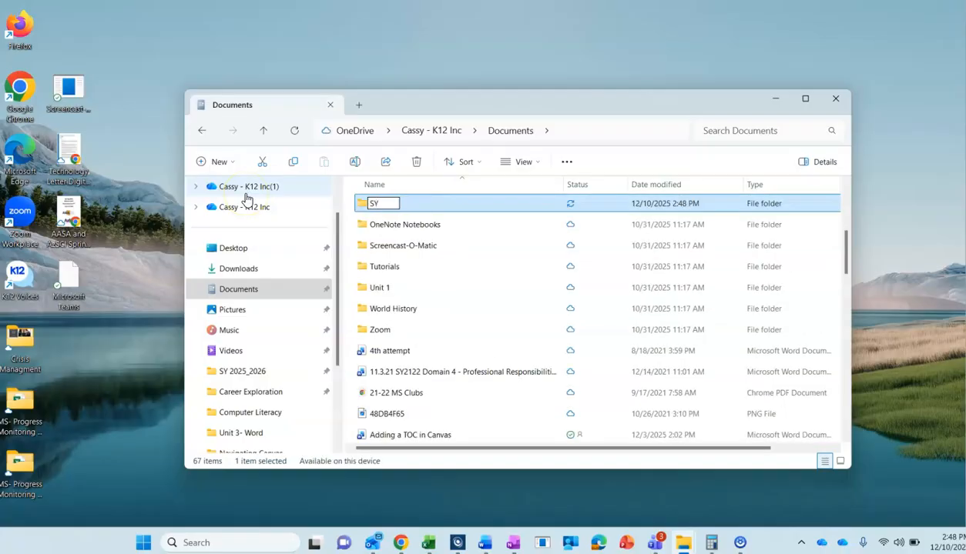
type(" 25")
type("ade")
key("Return")
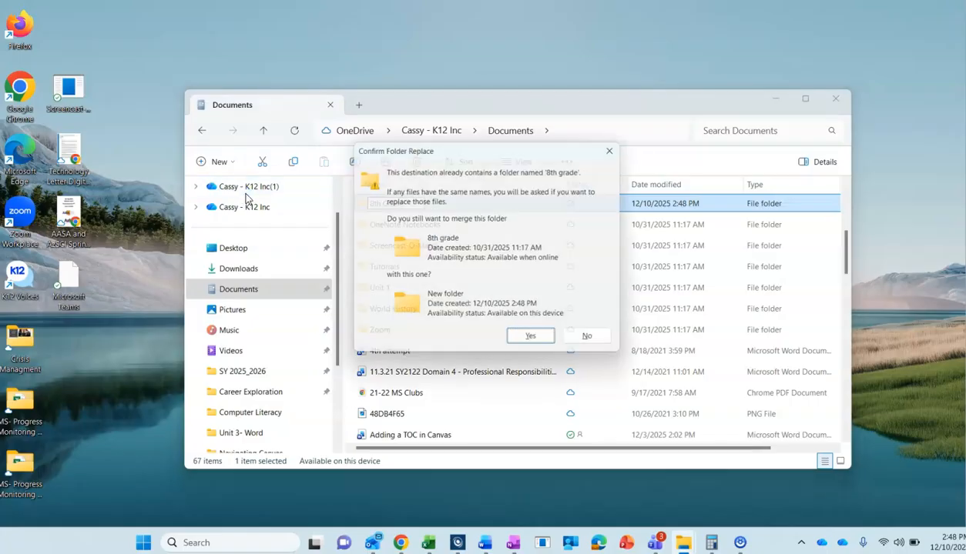
left_click(595, 343)
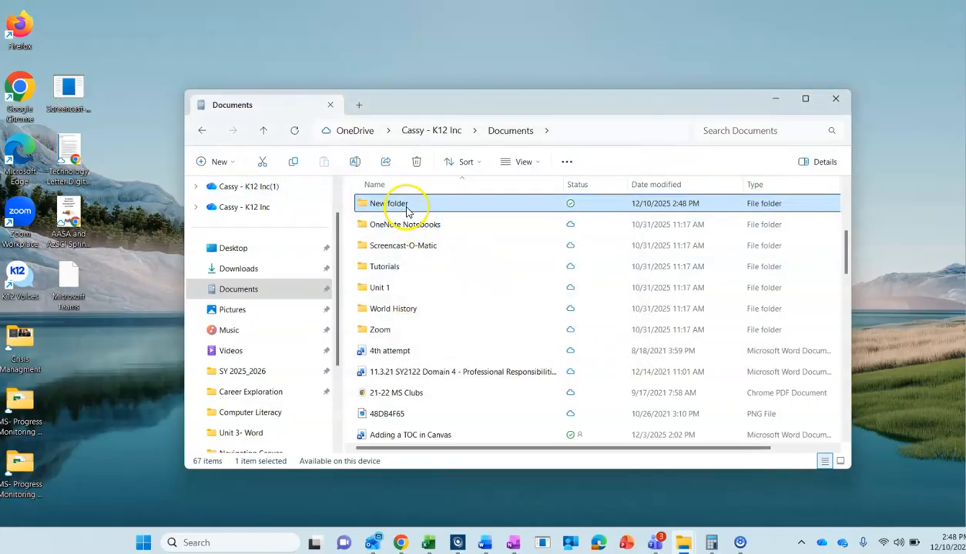
Rename the new folder in Documents as 9th Grade.
right_click(406, 208)
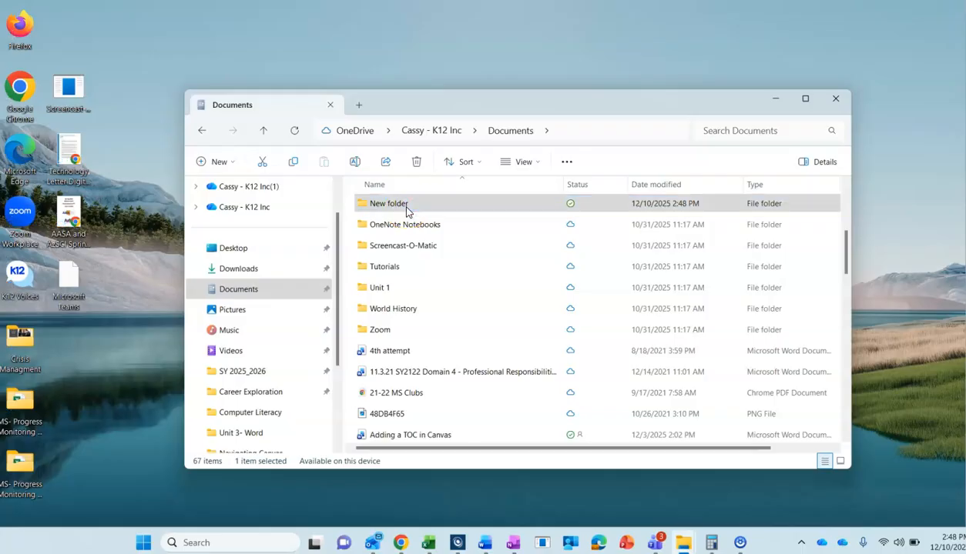
left_click(472, 167)
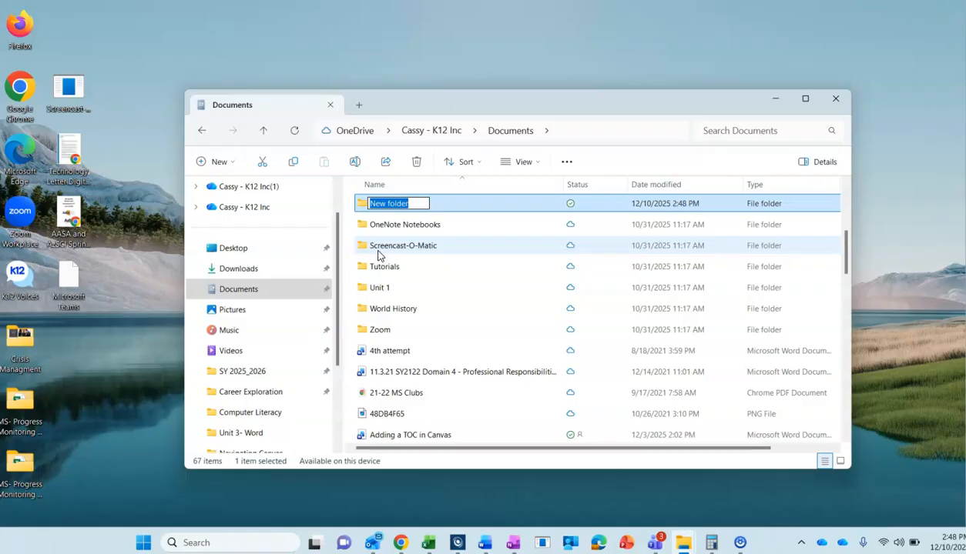
type("9th Grade")
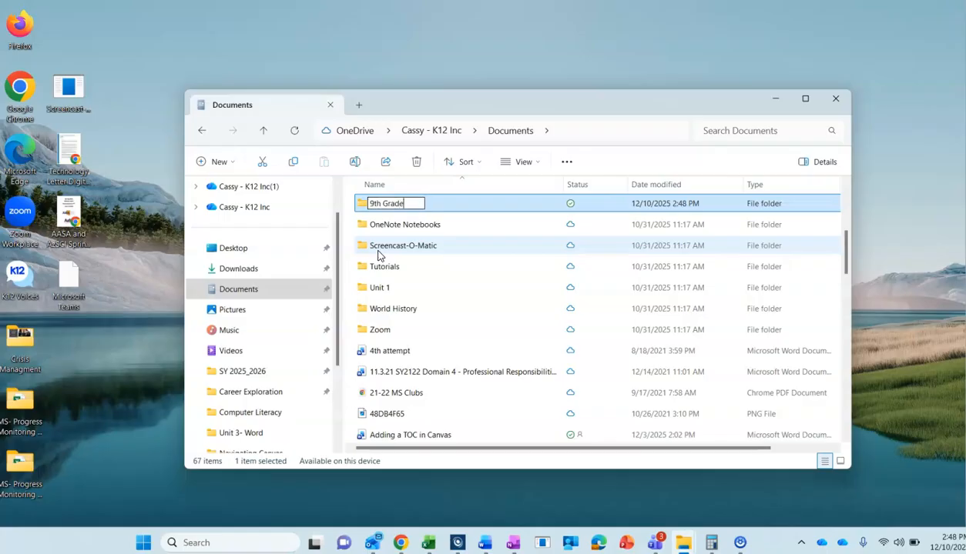
left_click(408, 240)
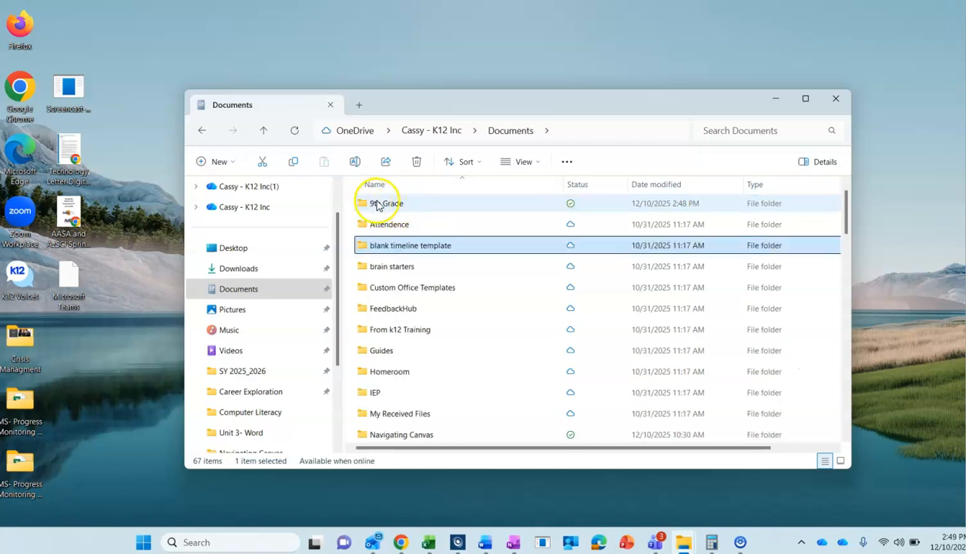
Open the 9th Grade folder and create a subfolder named Computer Literacy.
double_click(389, 204)
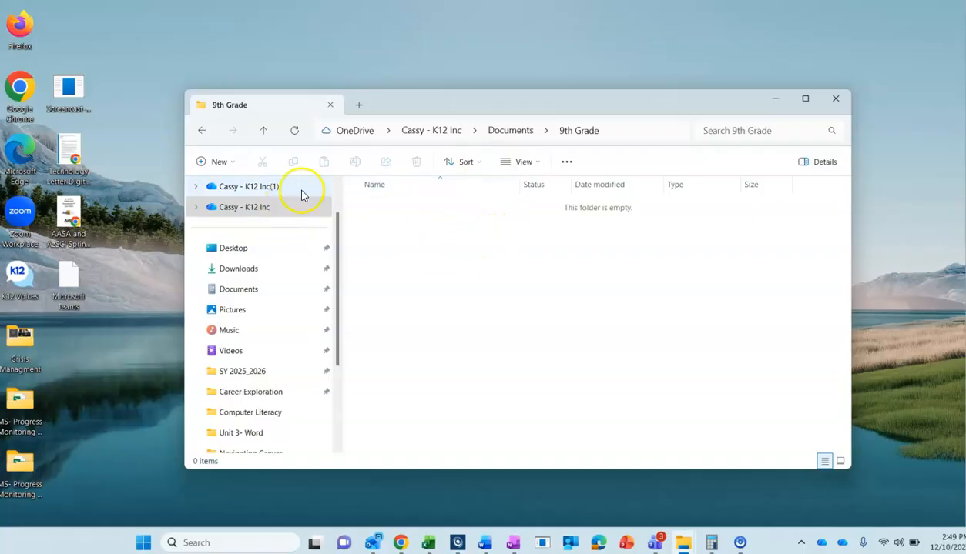
left_click(206, 162)
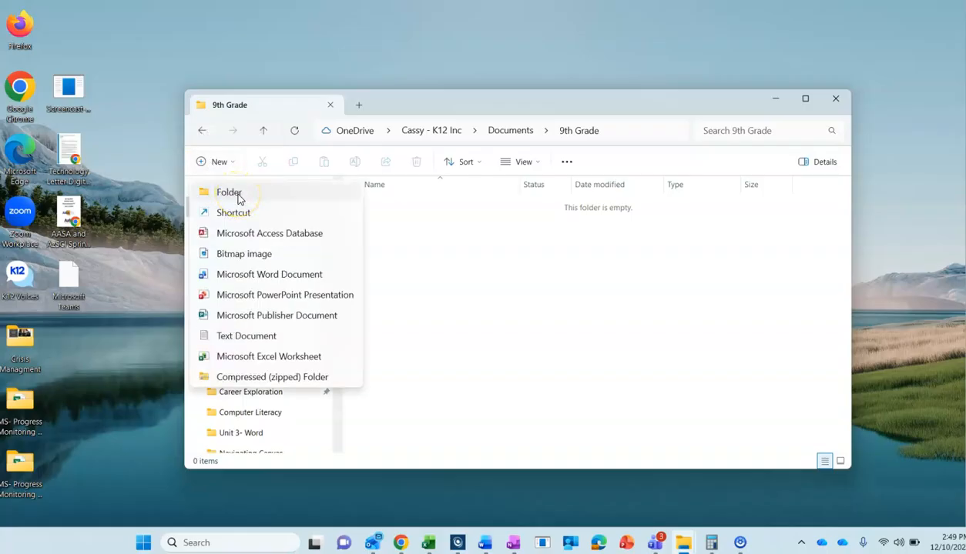
left_click(238, 195)
type("Computer Literacy")
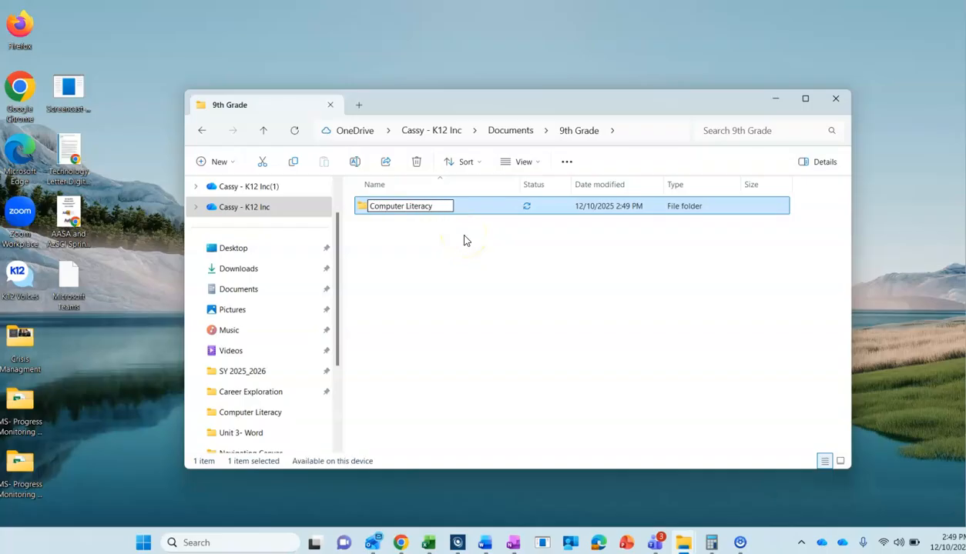
Add two more subfolders inside 9th Grade, named Math and ELA.
left_click(207, 162)
left_click(228, 192)
type("Math")
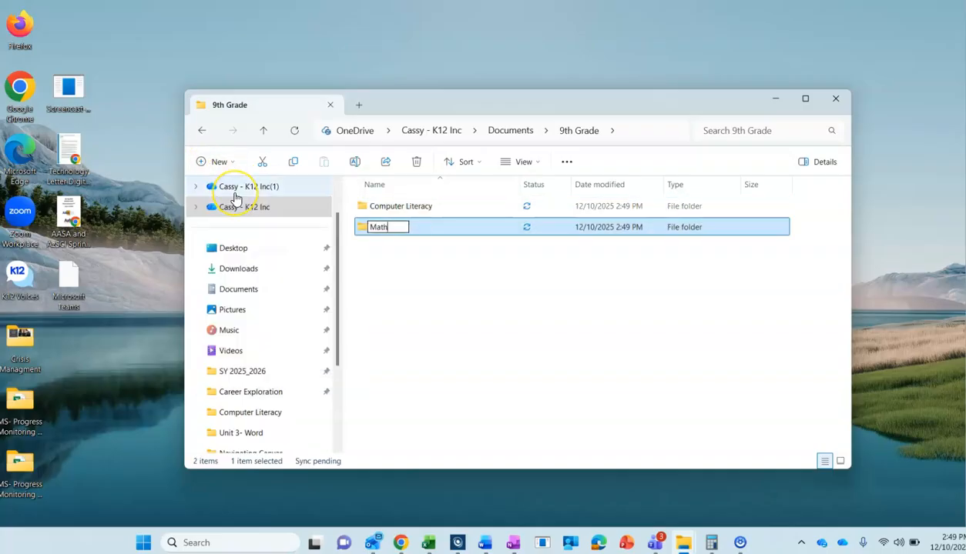
key("Return")
left_click(215, 162)
left_click(239, 198)
type("EL")
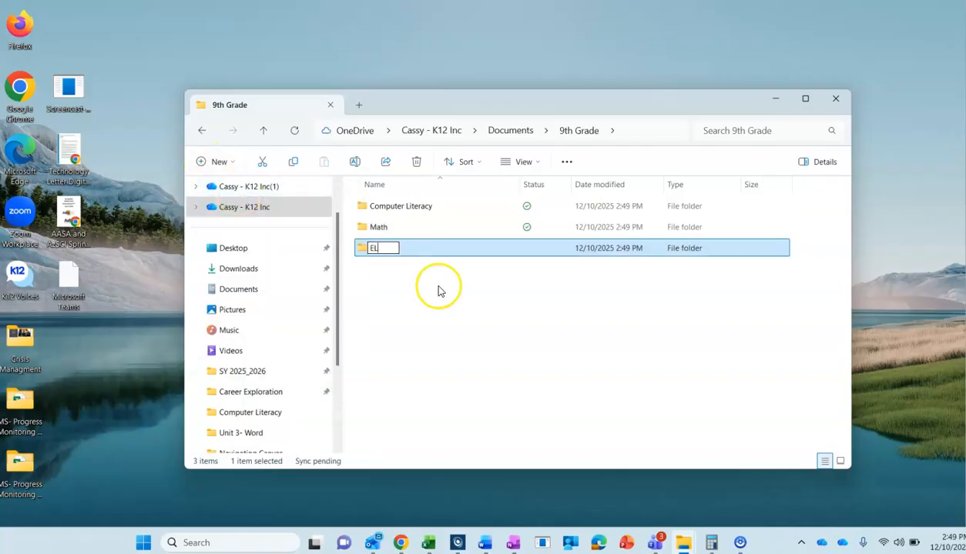
key("Return")
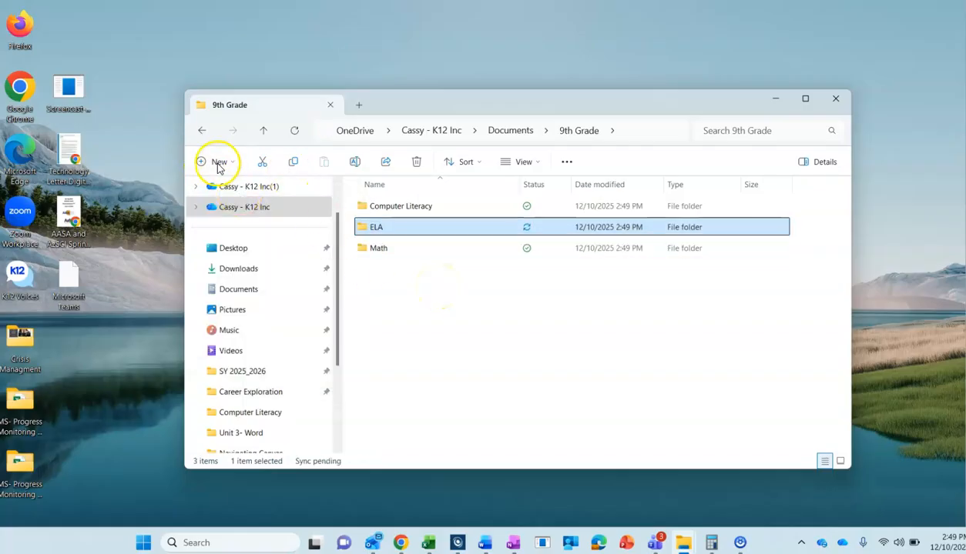
Create subfolders named Science and Elective inside the 9th Grade folder.
left_click(215, 164)
left_click(231, 188)
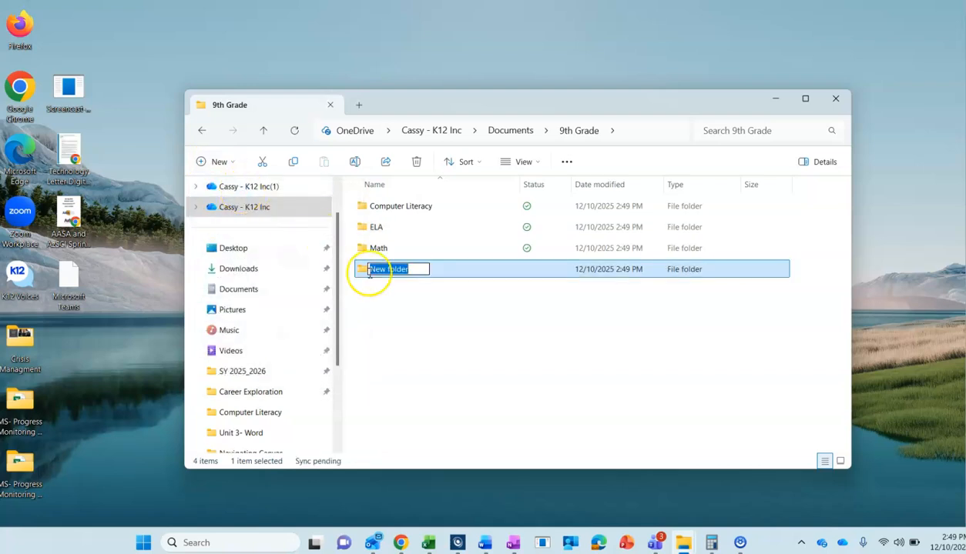
type("ccience")
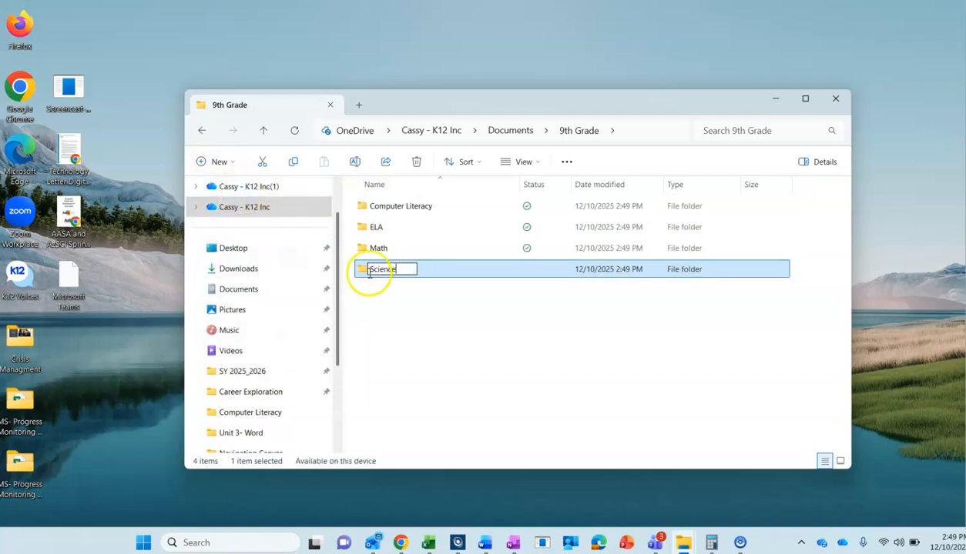
key("Return")
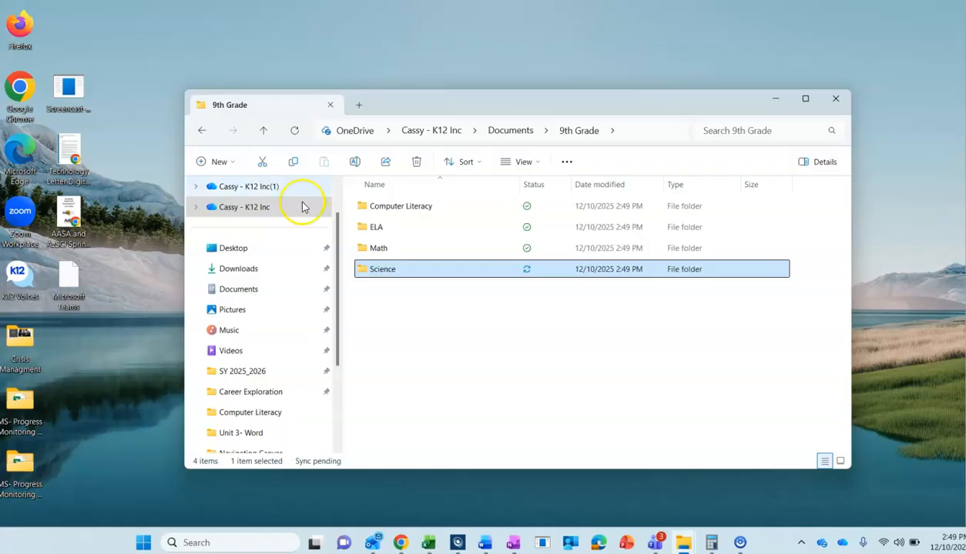
left_click(203, 163)
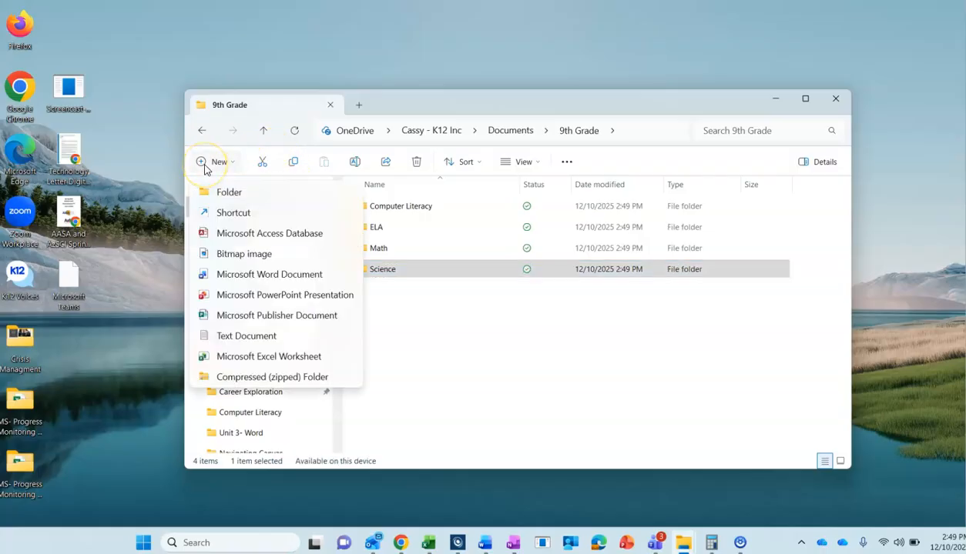
left_click(229, 194)
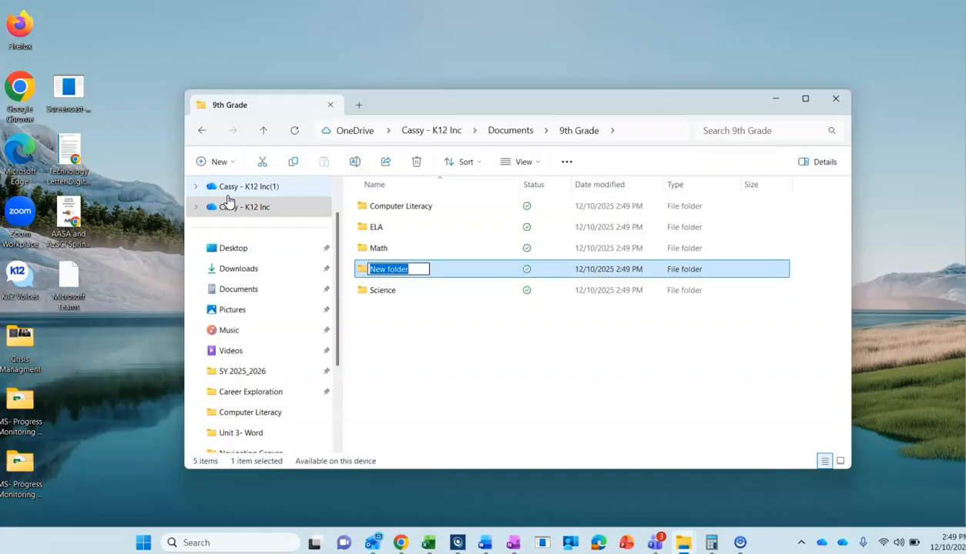
type("Elective")
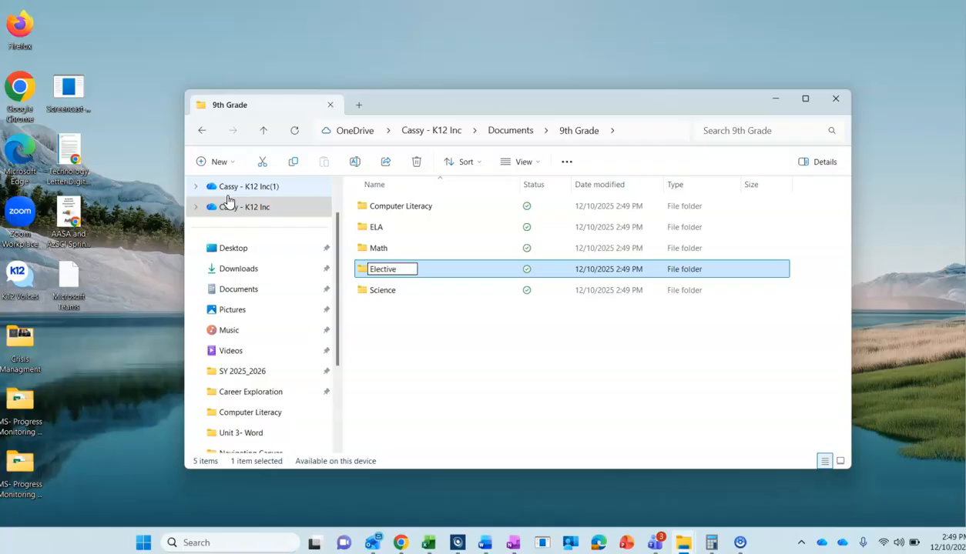
key("Return")
Create a History subfolder inside 9th Grade and clear the selection.
left_click(217, 164)
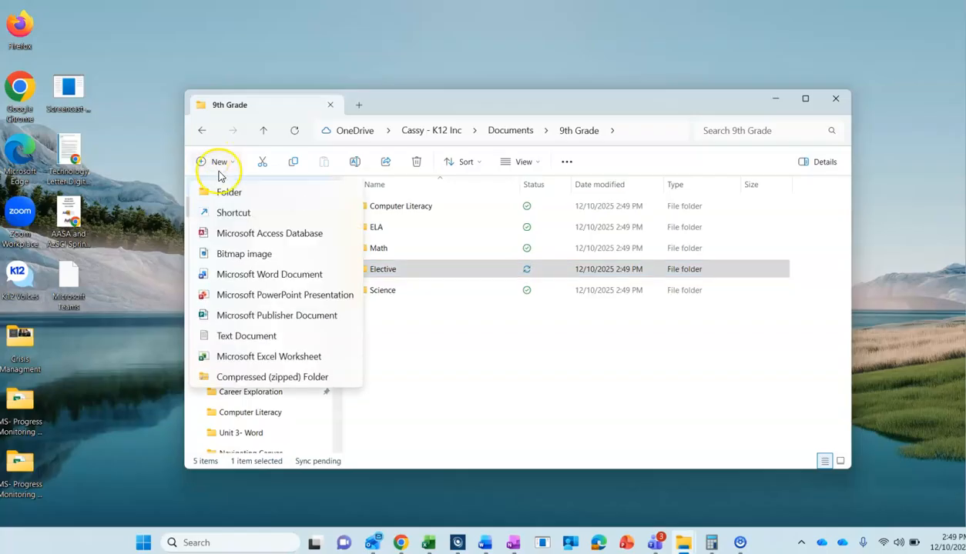
left_click(235, 192)
type("History")
left_click(327, 266)
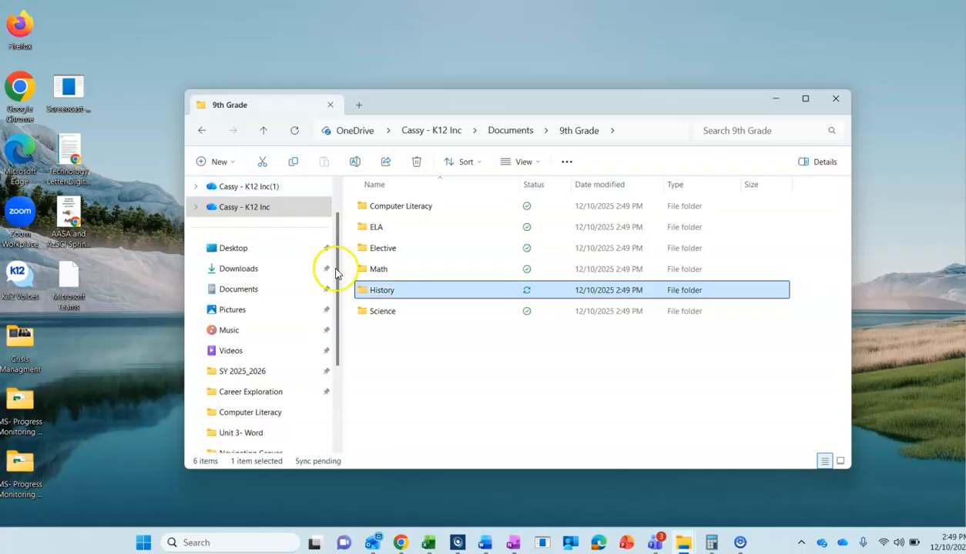
left_click(416, 355)
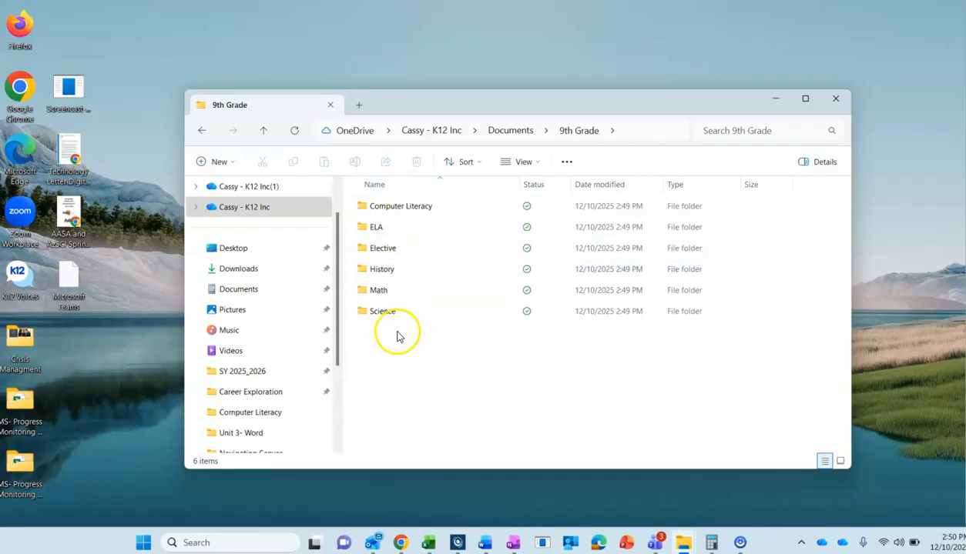
Open the Downloads folder, look through the recent files, and select CL_Newsletter (6).
left_click(245, 273)
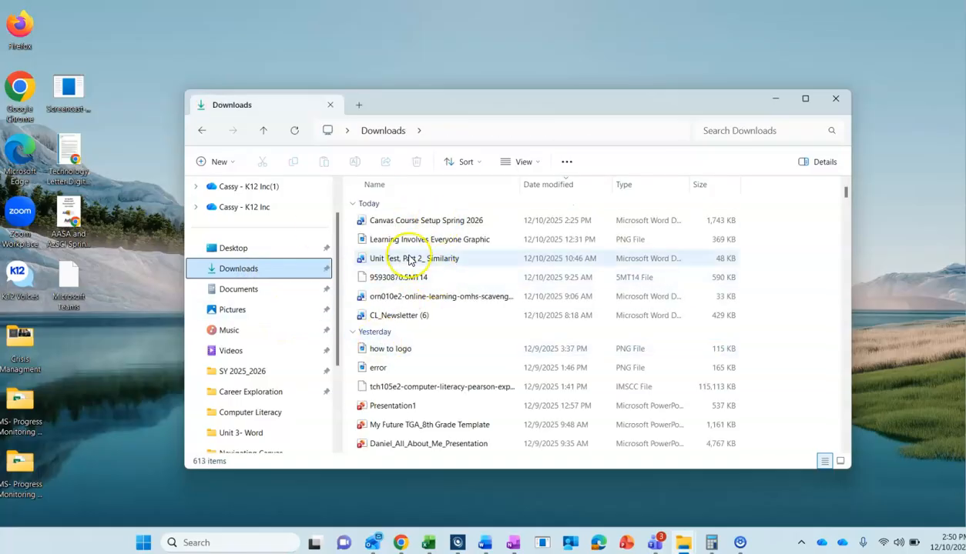
scroll(407, 340, "down", 1)
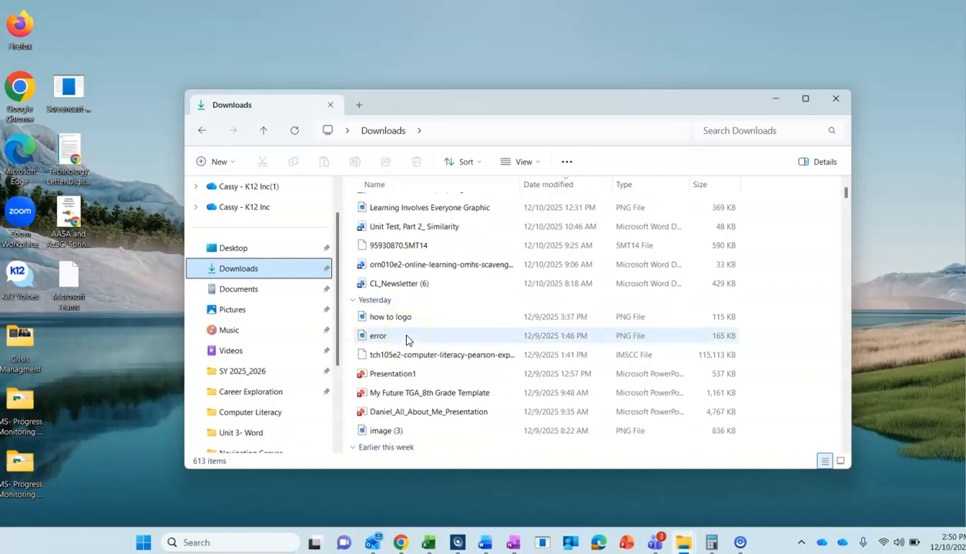
scroll(406, 340, "up", 1)
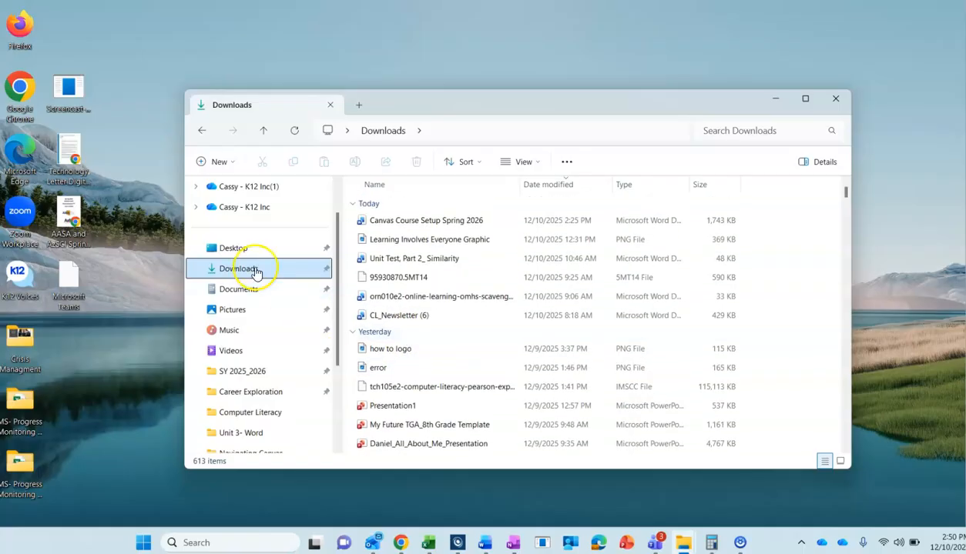
left_click(396, 315)
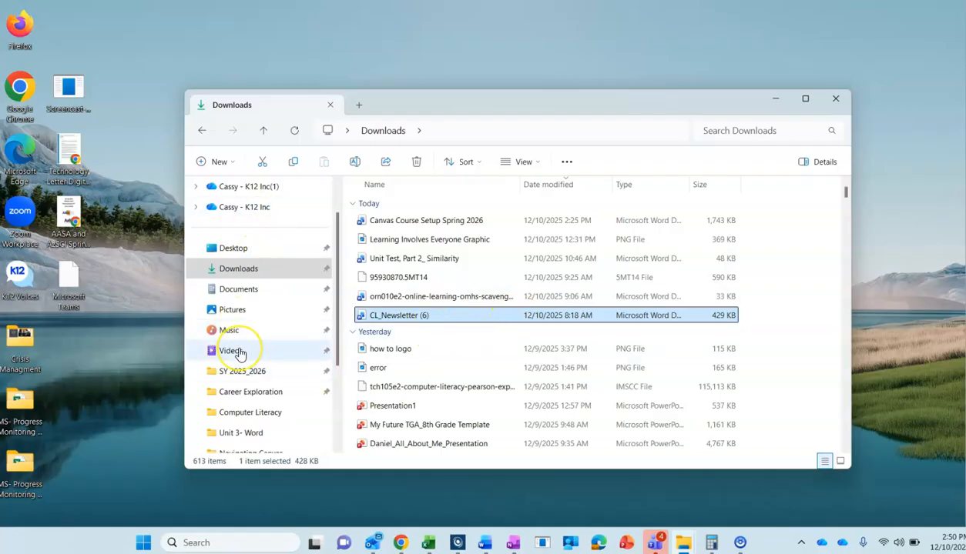
Return to the Documents folder and open the 9th Grade folder.
scroll(240, 353, "down", 1)
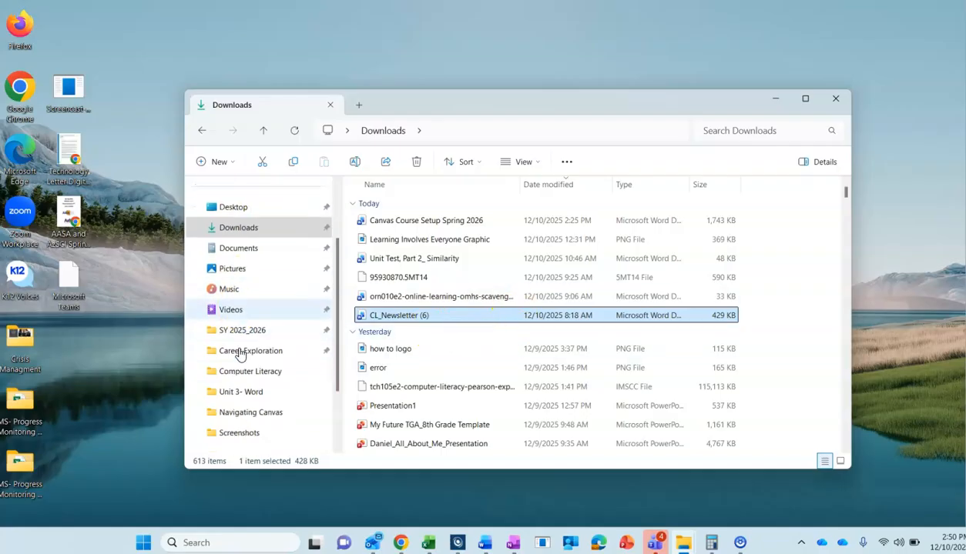
left_click(243, 248)
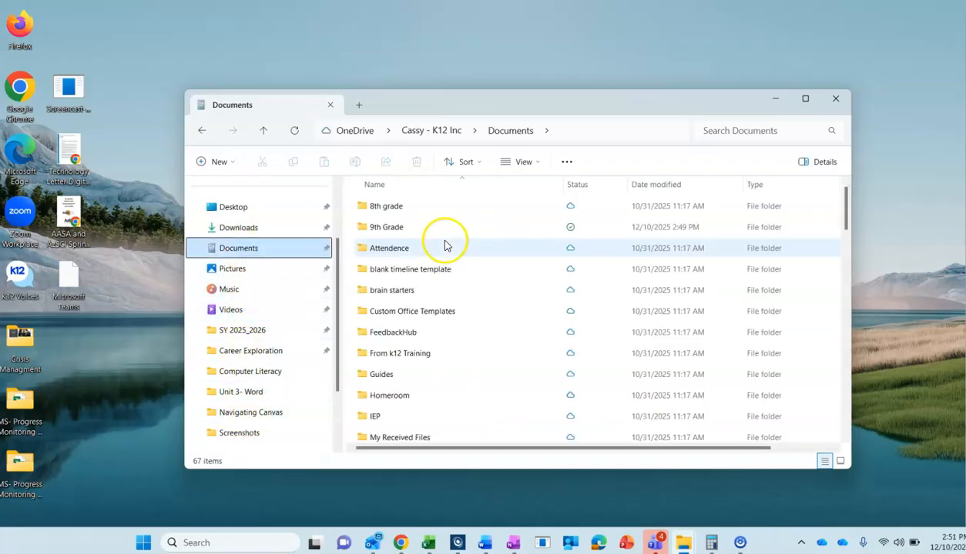
left_click(394, 227)
double_click(395, 227)
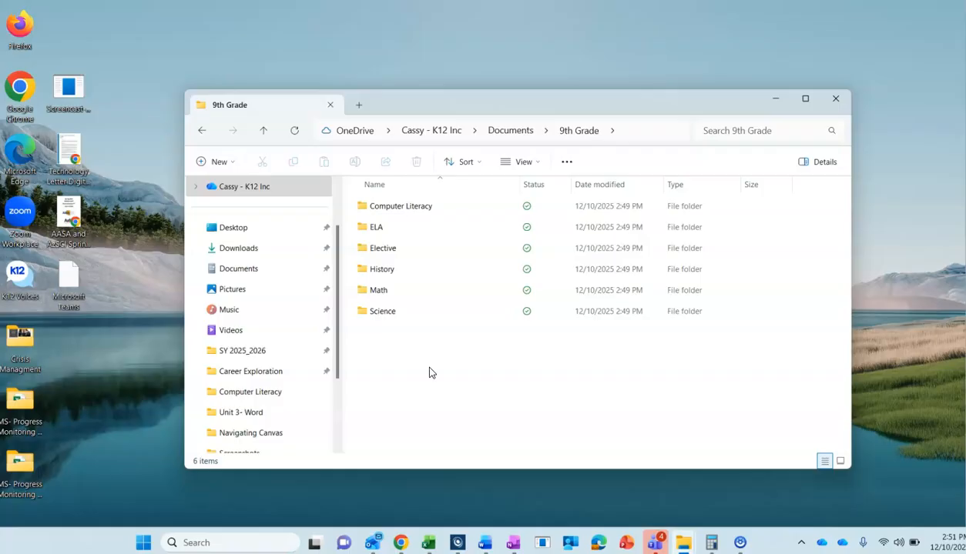
Capture a rectangular screenshot of the whole 9th Grade folder window and open the capture in Snipping Tool.
key("super+shift+s")
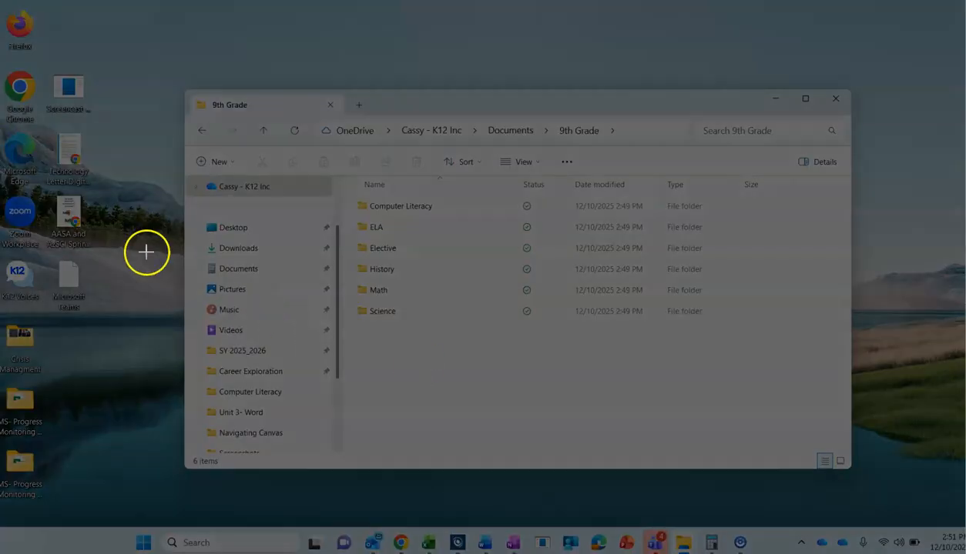
left_click_drag(181, 86, 859, 478)
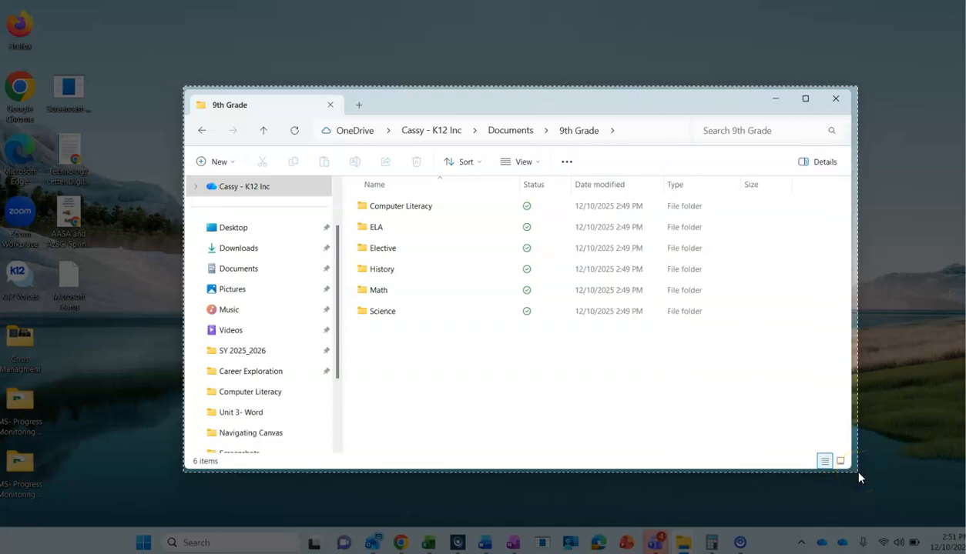
left_click_drag(859, 478, 859, 478)
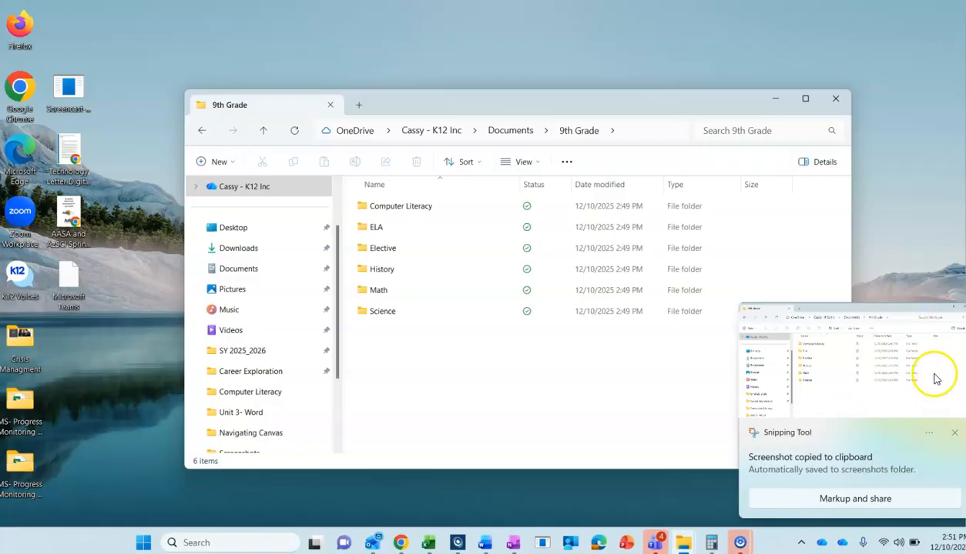
left_click(883, 361)
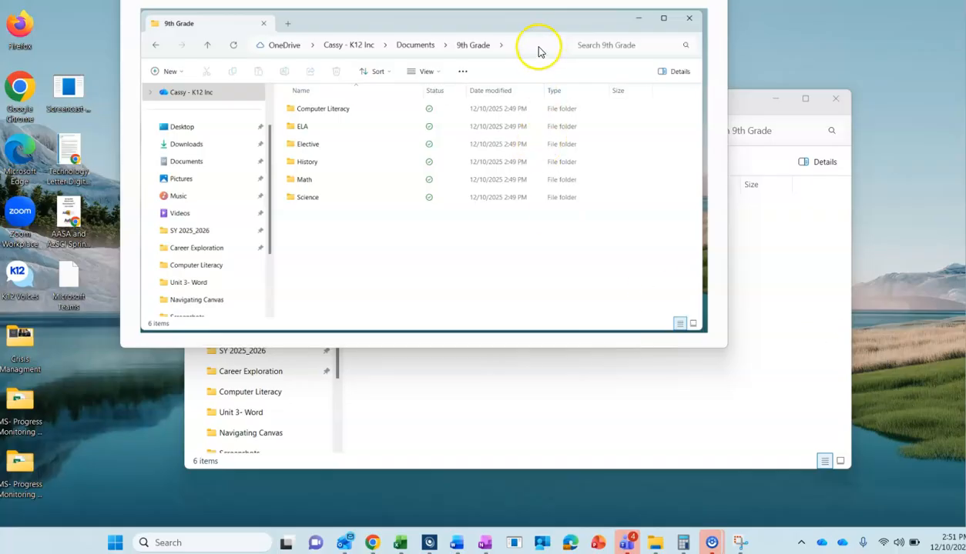
Move the Snipping Tool window fully into view and undo the stray pen stroke on the screenshot.
left_click_drag(568, 11, 584, 130)
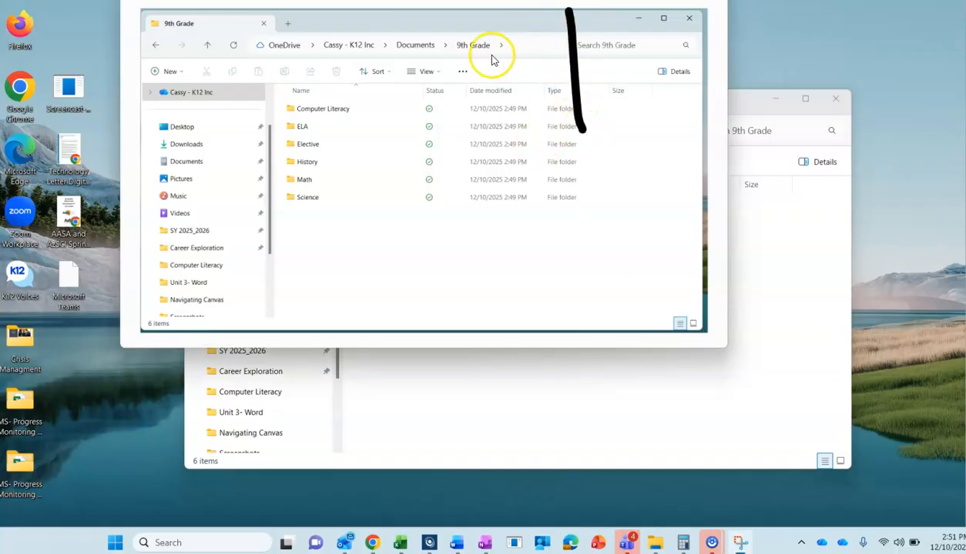
left_click_drag(299, 0, 345, 98)
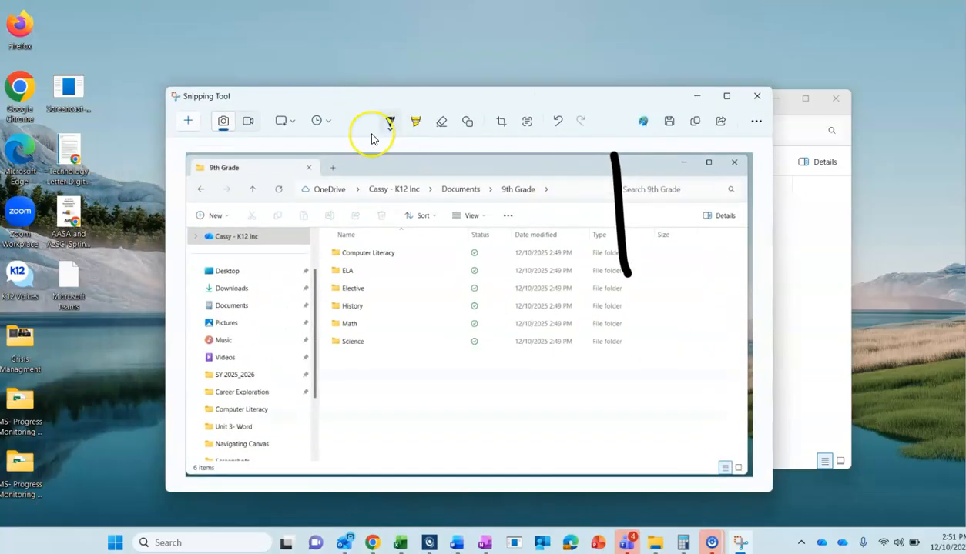
left_click(557, 122)
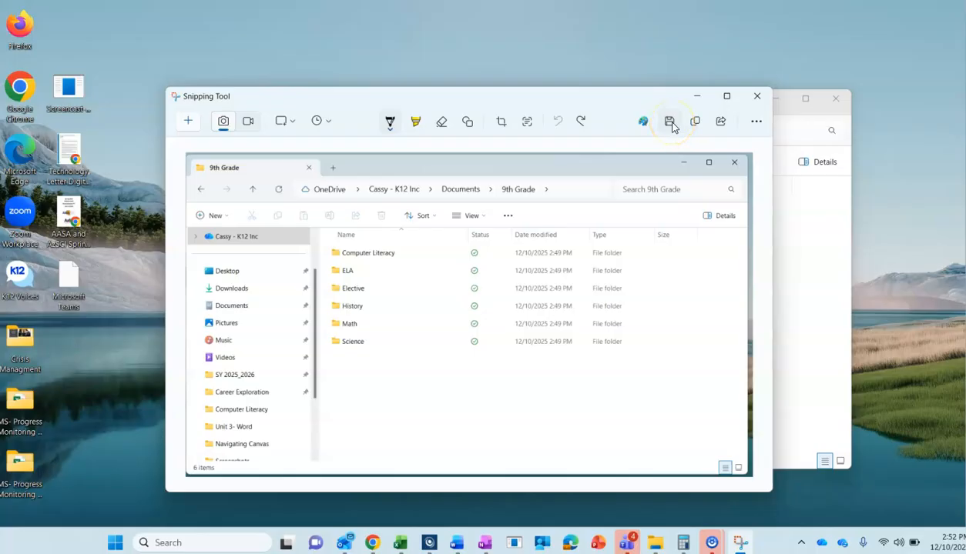
Start saving the screenshot and choose the Computer Literacy folder inside Documents > 9th Grade as its location.
left_click(669, 123)
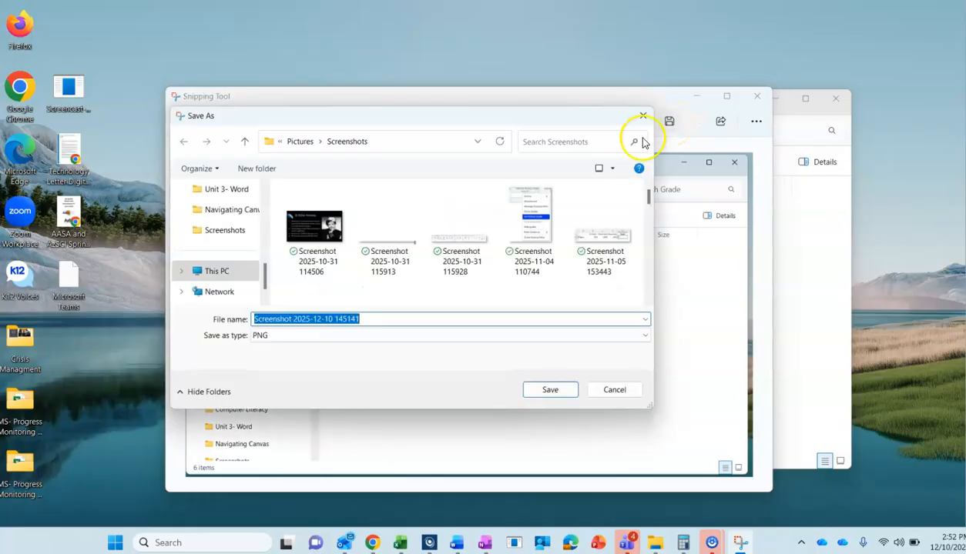
scroll(212, 204, "up", 3)
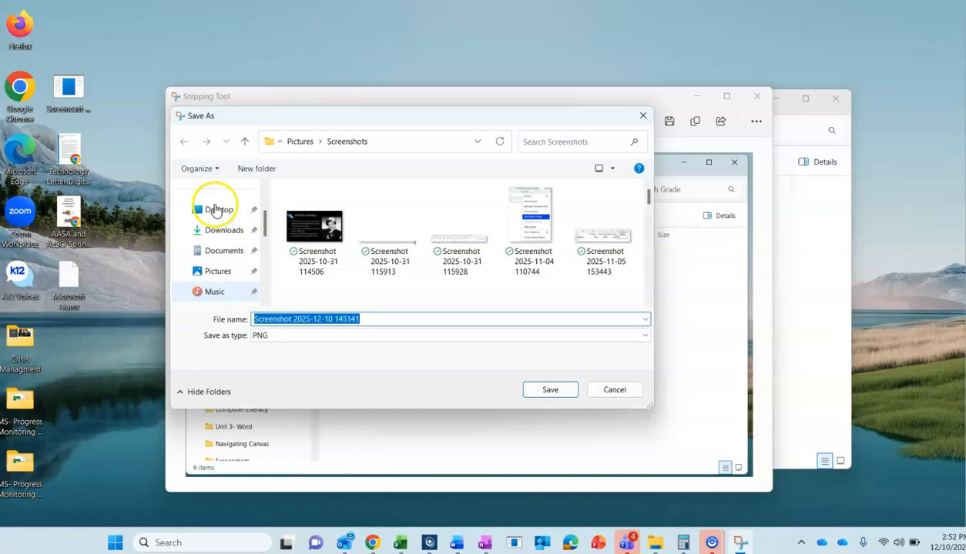
left_click(225, 252)
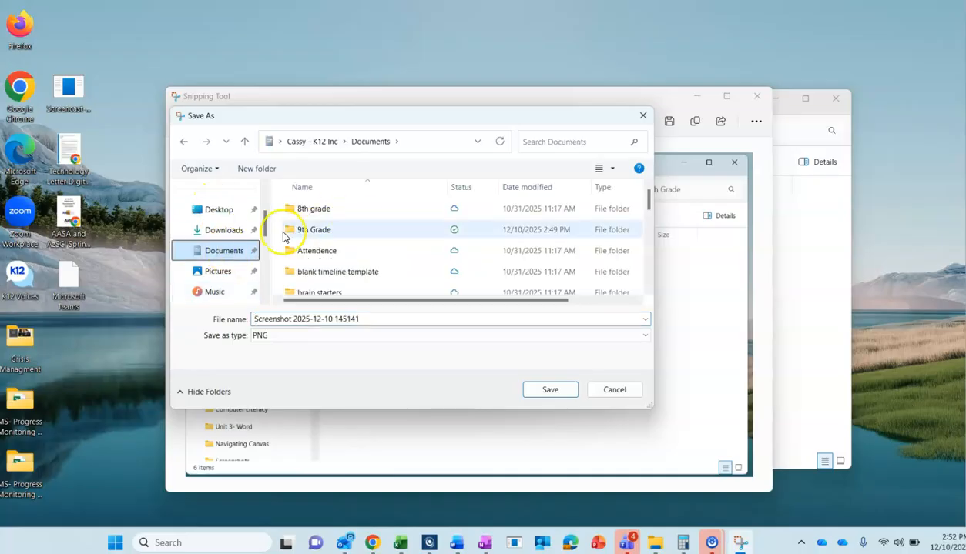
double_click(324, 235)
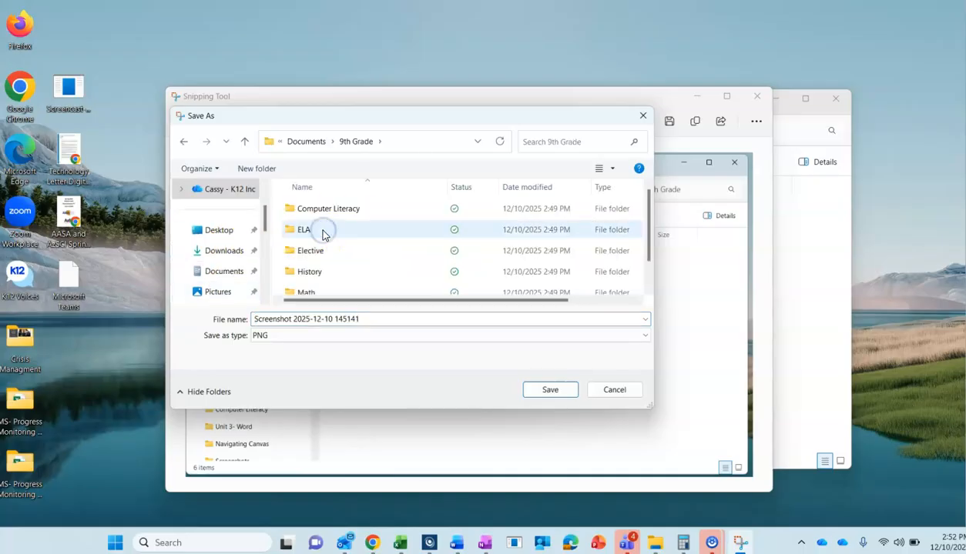
double_click(334, 210)
Save the screenshot under the file name Folder Screenshot and close Snipping Tool.
left_click(368, 319)
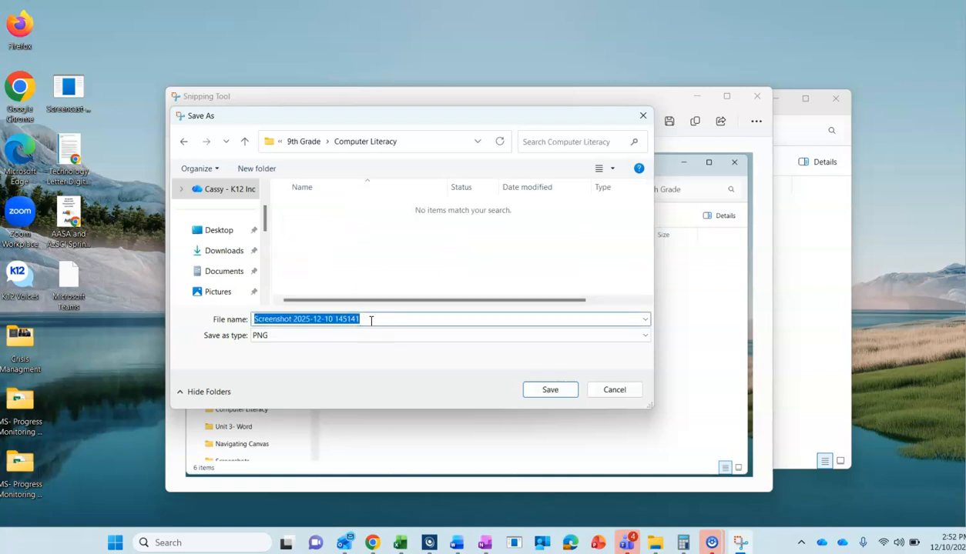
type("Folder Screenshot")
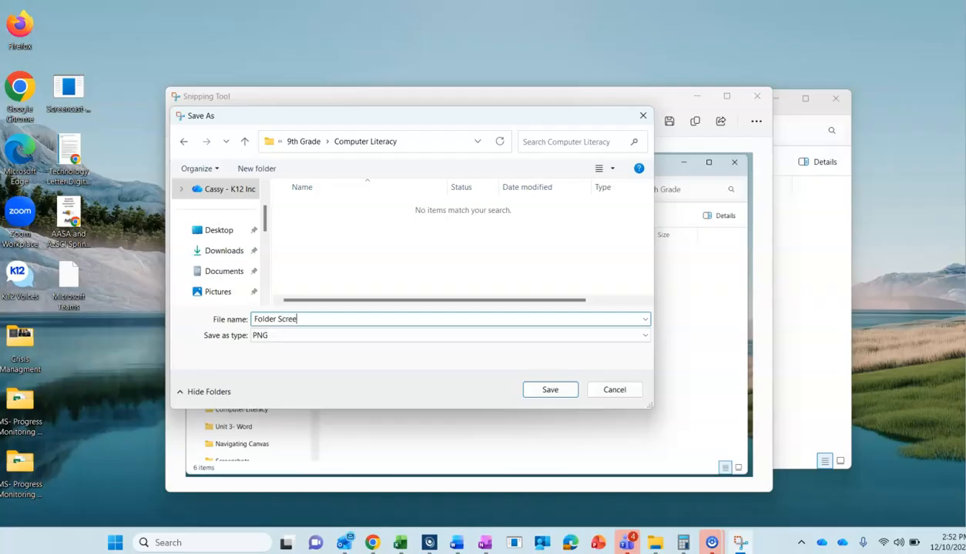
left_click(551, 392)
left_click(720, 170)
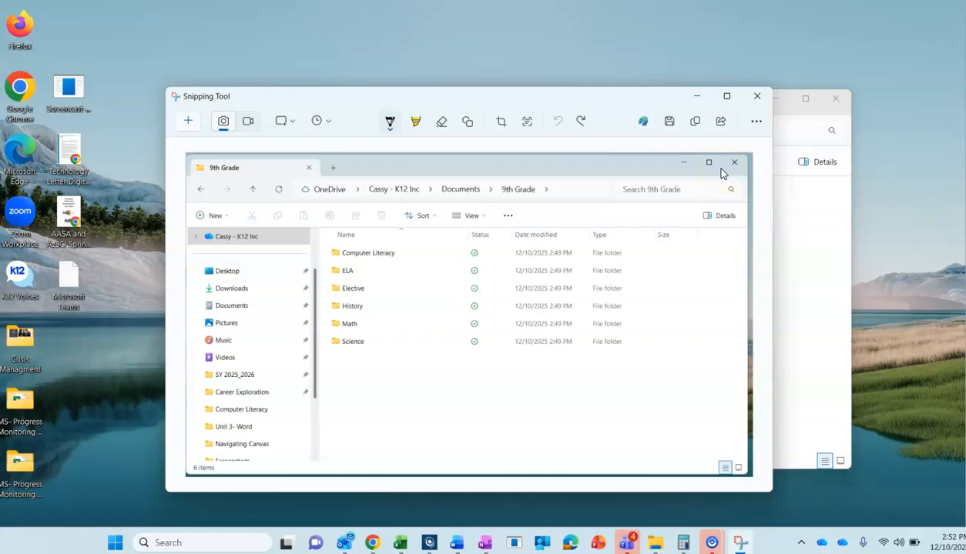
left_click(757, 97)
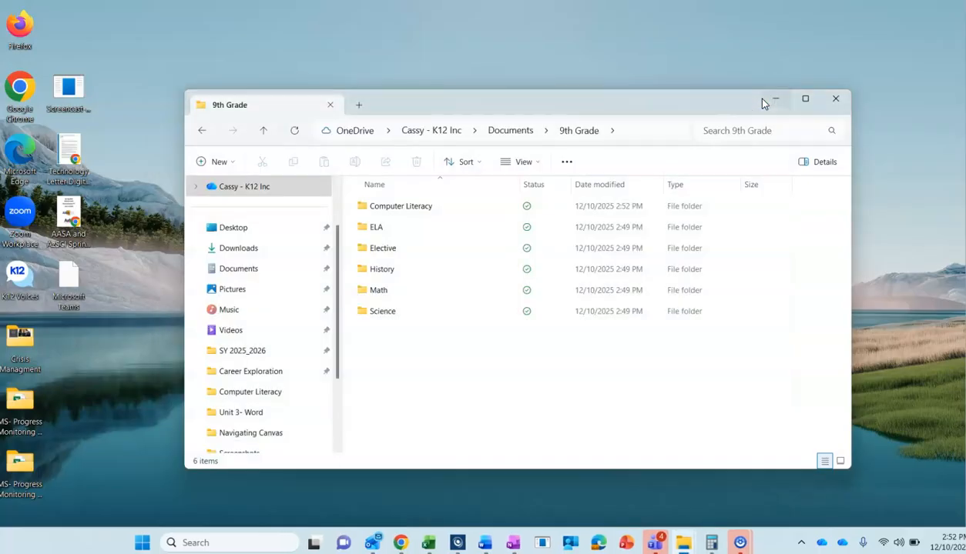